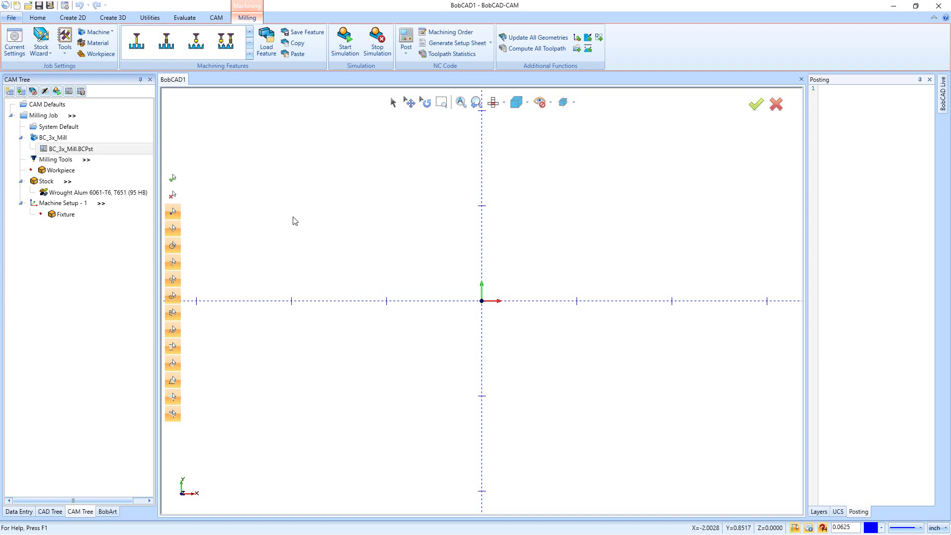
Open Current Settings for CAM Defaults to show the BC_3x_Mill machine parameters (24 tools, 10000 spindle)
{"action": "left_click", "coordinate": [67, 181]}
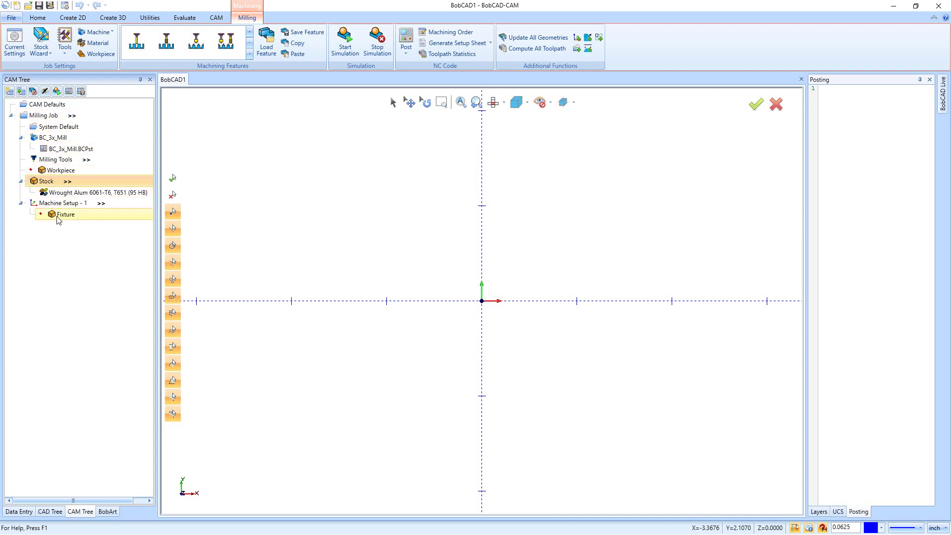
{"action": "left_click", "coordinate": [218, 19]}
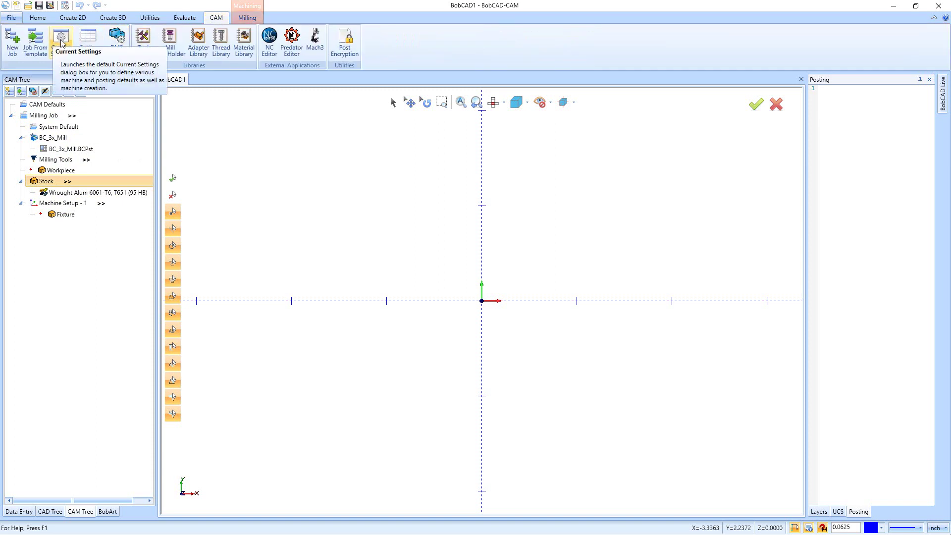
{"action": "right_click", "coordinate": [39, 106]}
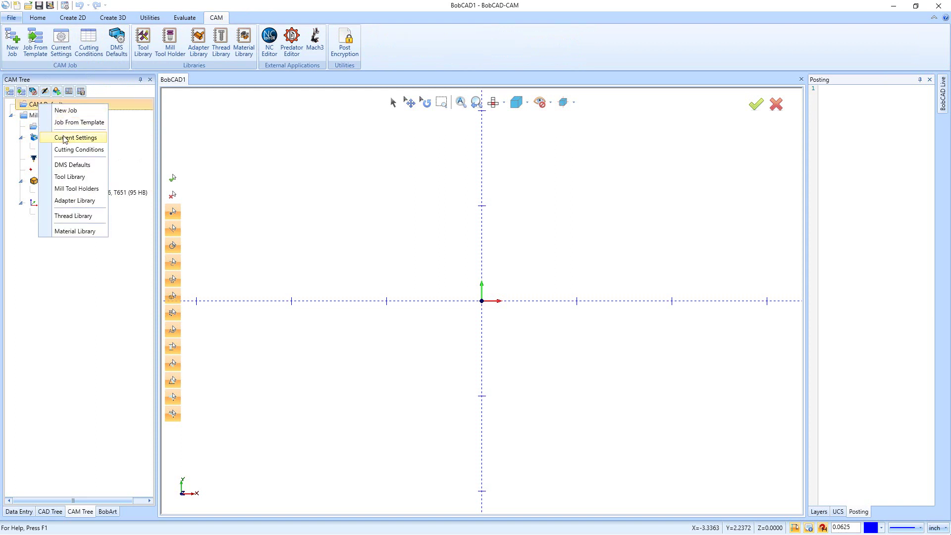
{"action": "left_click", "coordinate": [66, 141]}
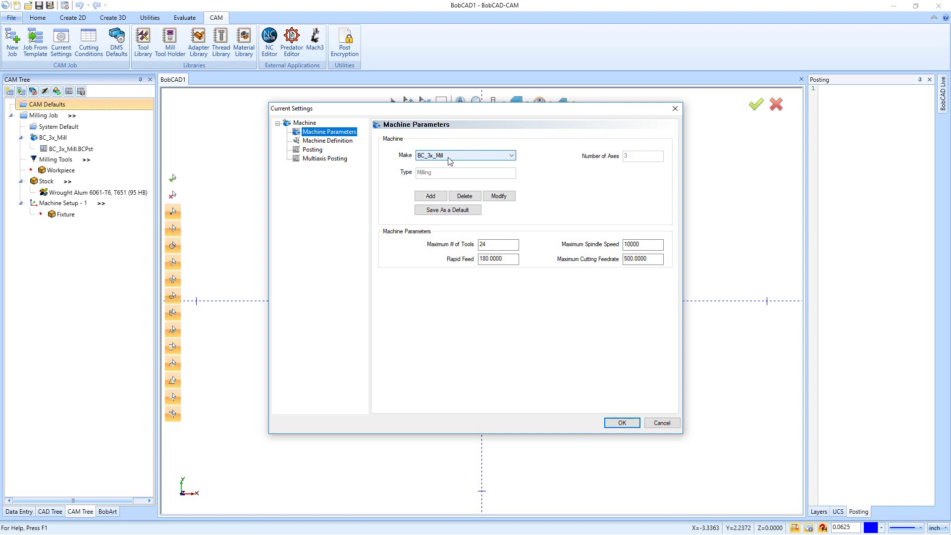
Add a new milling machine named New_Machine
{"action": "left_click", "coordinate": [430, 196]}
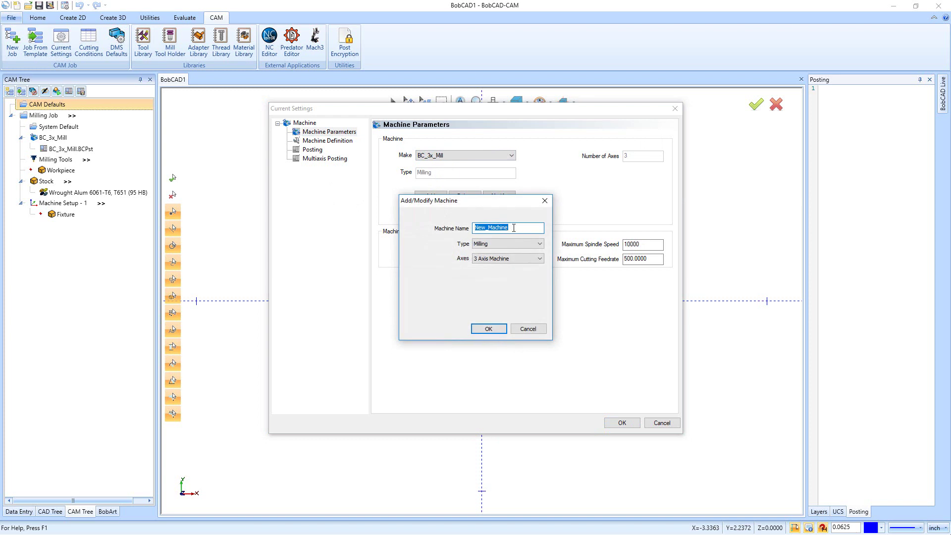
{"action": "left_click_drag", "start_coordinate": [513, 228], "coordinate": [457, 230]}
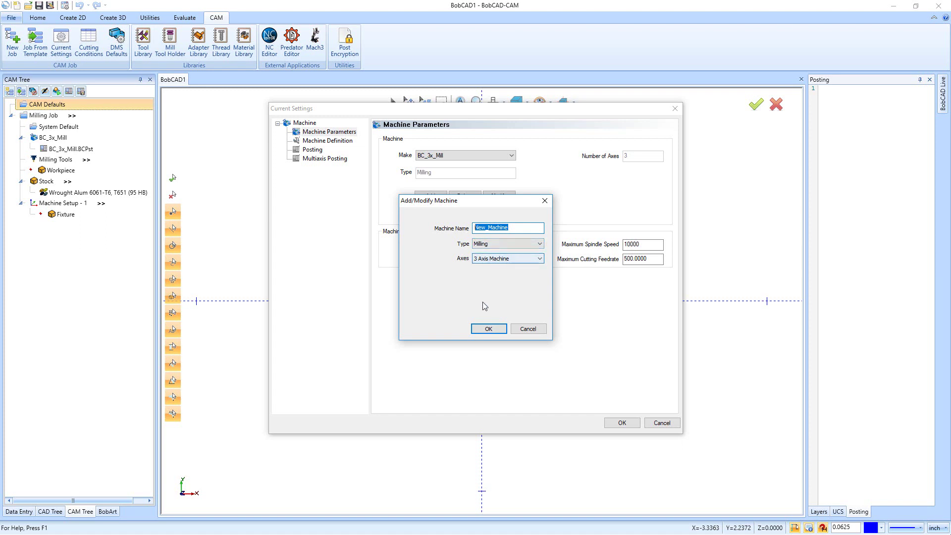
{"action": "left_click", "coordinate": [488, 329]}
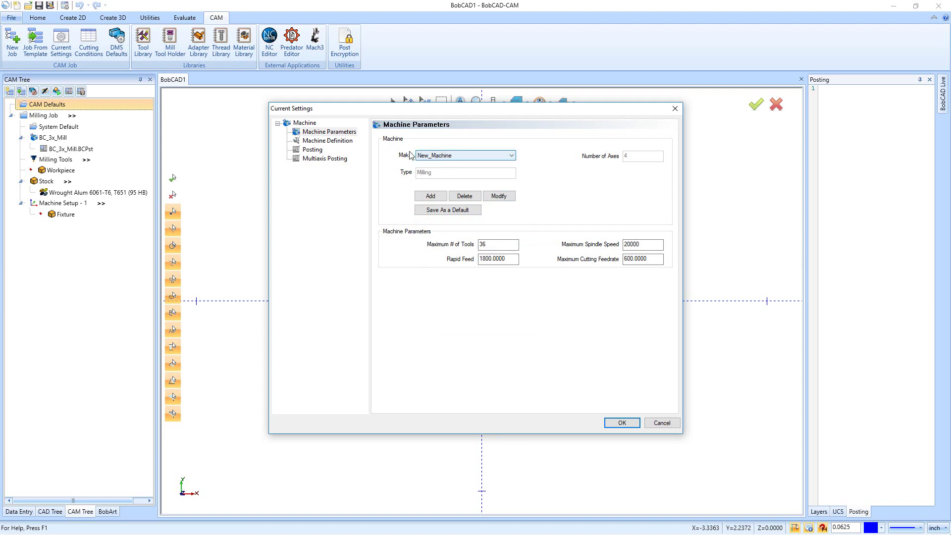
Set the machine Make back to BC_3x_Mill
{"action": "left_click", "coordinate": [449, 157]}
{"action": "scroll", "coordinate": [455, 237], "scroll_direction": "up", "scroll_amount": 5}
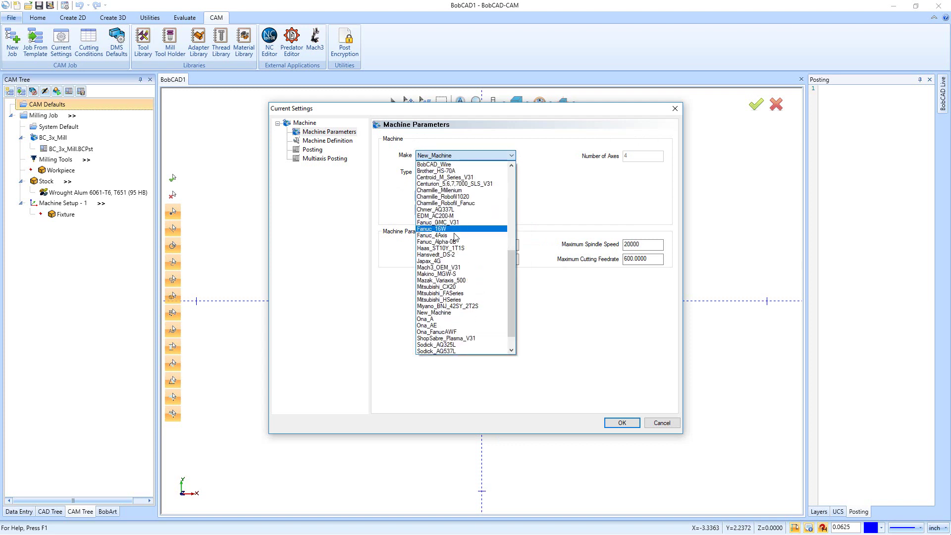
{"action": "scroll", "coordinate": [455, 236], "scroll_direction": "up", "scroll_amount": 9}
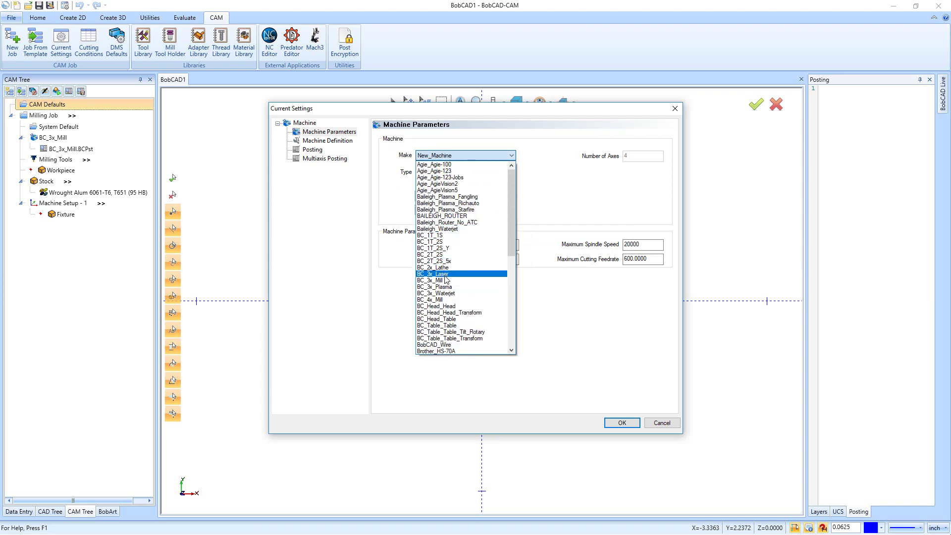
{"action": "left_click", "coordinate": [446, 280]}
{"action": "left_click", "coordinate": [492, 243]}
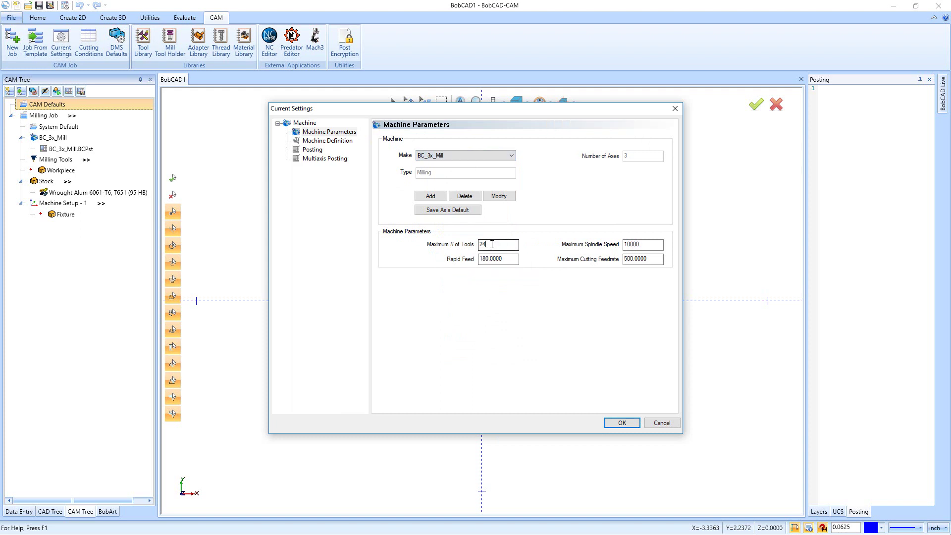
{"action": "left_click_drag", "start_coordinate": [492, 244], "coordinate": [461, 245]}
{"action": "left_click_drag", "start_coordinate": [515, 259], "coordinate": [453, 263]}
{"action": "left_click", "coordinate": [508, 261]}
{"action": "left_click_drag", "start_coordinate": [511, 260], "coordinate": [479, 259]}
{"action": "left_click_drag", "start_coordinate": [511, 261], "coordinate": [481, 261]}
{"action": "left_click", "coordinate": [516, 258]}
{"action": "double_click", "coordinate": [499, 258]}
{"action": "left_click", "coordinate": [512, 262]}
{"action": "left_click", "coordinate": [647, 243]}
{"action": "double_click", "coordinate": [647, 243]}
{"action": "left_click", "coordinate": [652, 244]}
{"action": "double_click", "coordinate": [651, 244]}
{"action": "left_click", "coordinate": [660, 245]}
{"action": "double_click", "coordinate": [661, 245]}
{"action": "left_click", "coordinate": [642, 242]}
{"action": "double_click", "coordinate": [639, 243]}
{"action": "left_click_drag", "start_coordinate": [654, 257], "coordinate": [618, 257]}
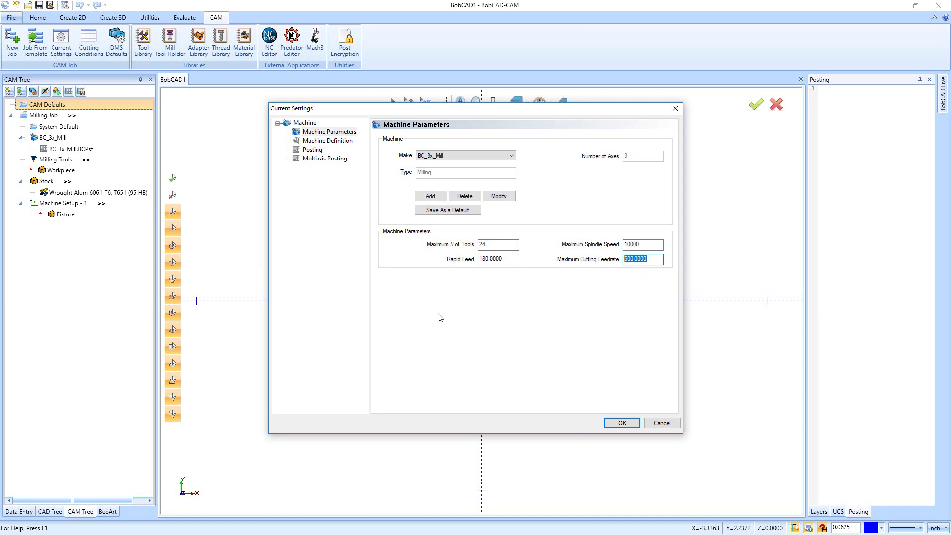
{"action": "left_click", "coordinate": [659, 261]}
{"action": "left_click_drag", "start_coordinate": [662, 258], "coordinate": [623, 259]}
{"action": "left_click", "coordinate": [654, 258]}
{"action": "left_click_drag", "start_coordinate": [652, 259], "coordinate": [623, 260]}
Open the Machine Definition and review the X, Z and Y axis data, Y limits -12 to 12
{"action": "left_click", "coordinate": [329, 141]}
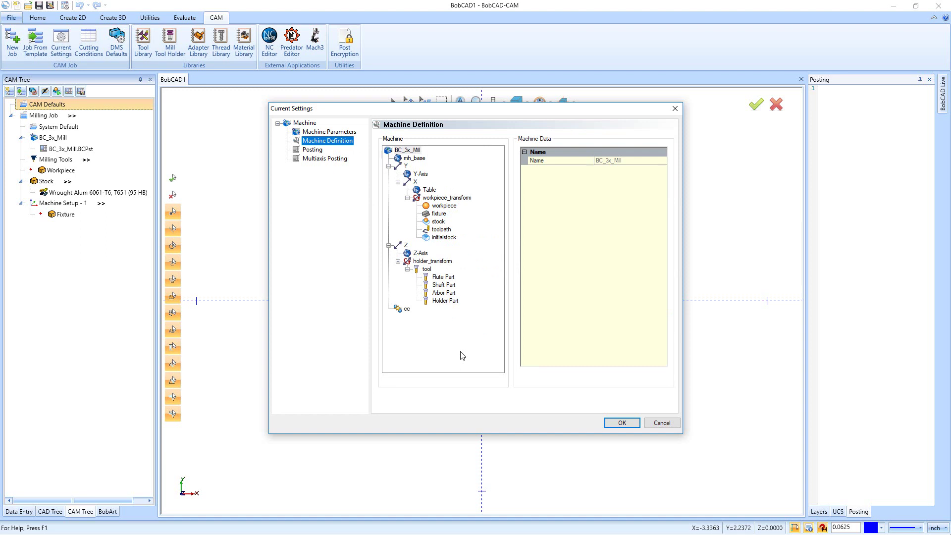
{"action": "left_click", "coordinate": [406, 167]}
{"action": "left_click", "coordinate": [416, 181]}
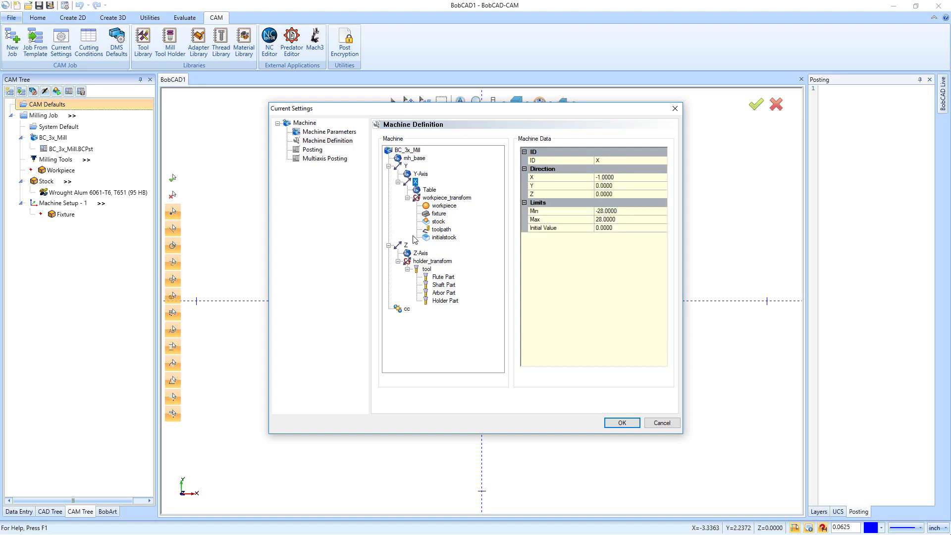
{"action": "left_click", "coordinate": [406, 245]}
{"action": "left_click", "coordinate": [406, 166]}
Enter -12 as the Y axis minimum limit, then view the Z axis data
{"action": "left_click", "coordinate": [609, 212]}
{"action": "left_click", "coordinate": [609, 212]}
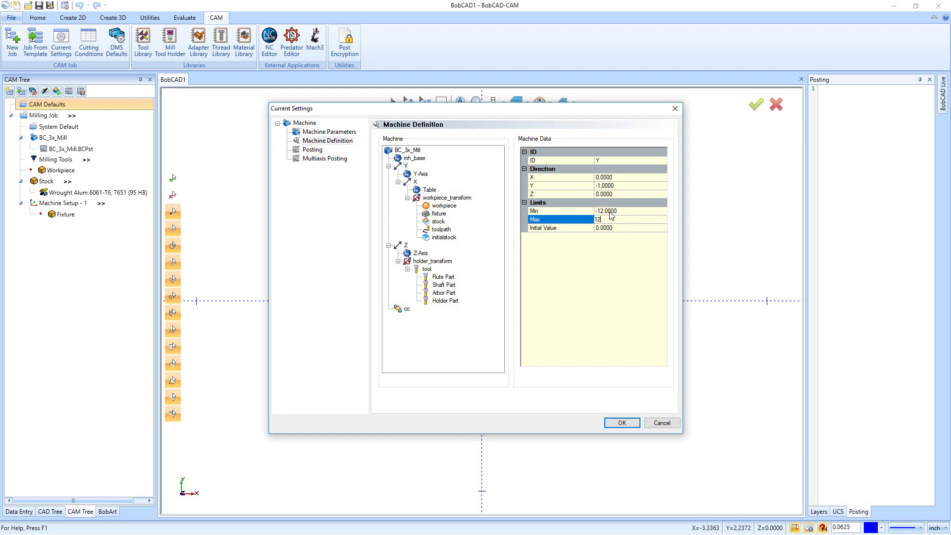
{"action": "type", "text": "-12"}
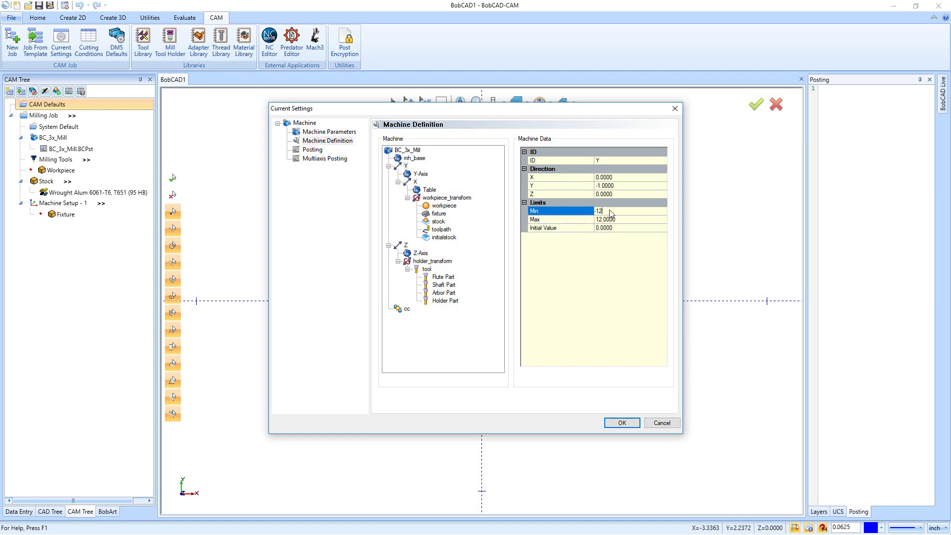
{"action": "left_click", "coordinate": [416, 182]}
{"action": "left_click", "coordinate": [406, 245]}
Keep the Z axis limits at 0 to 24 and show the Posting settings page
{"action": "left_click", "coordinate": [603, 222]}
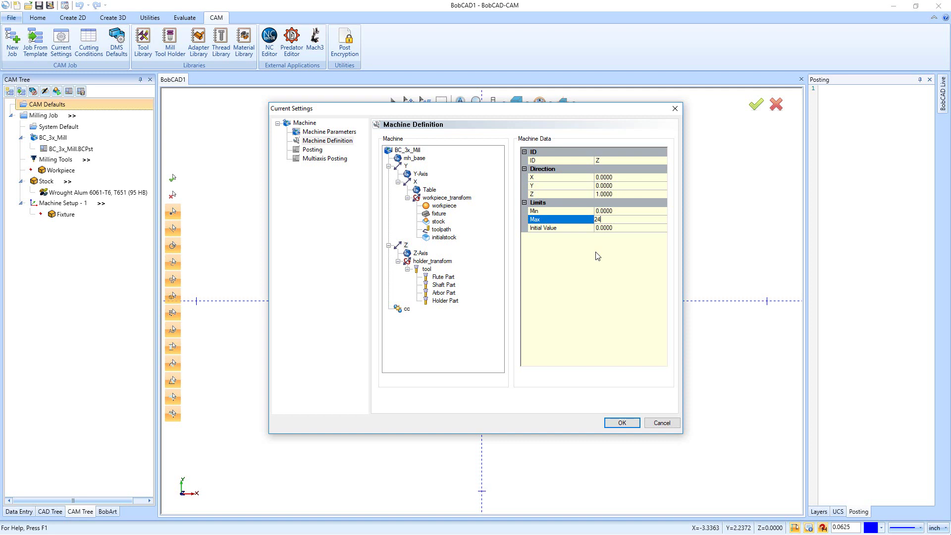
{"action": "key", "text": "Up"}
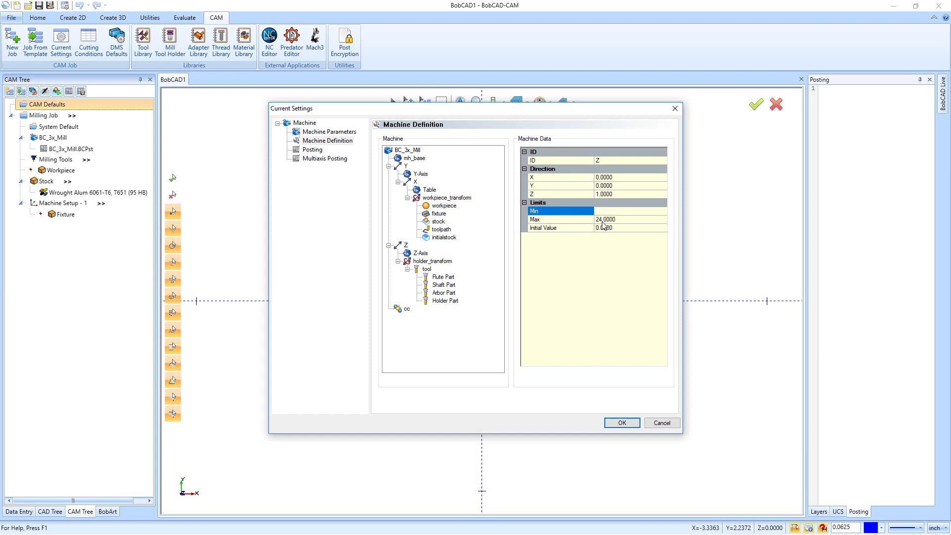
{"action": "type", "text": "1"}
{"action": "type", "text": "0"}
{"action": "left_click", "coordinate": [314, 150]}
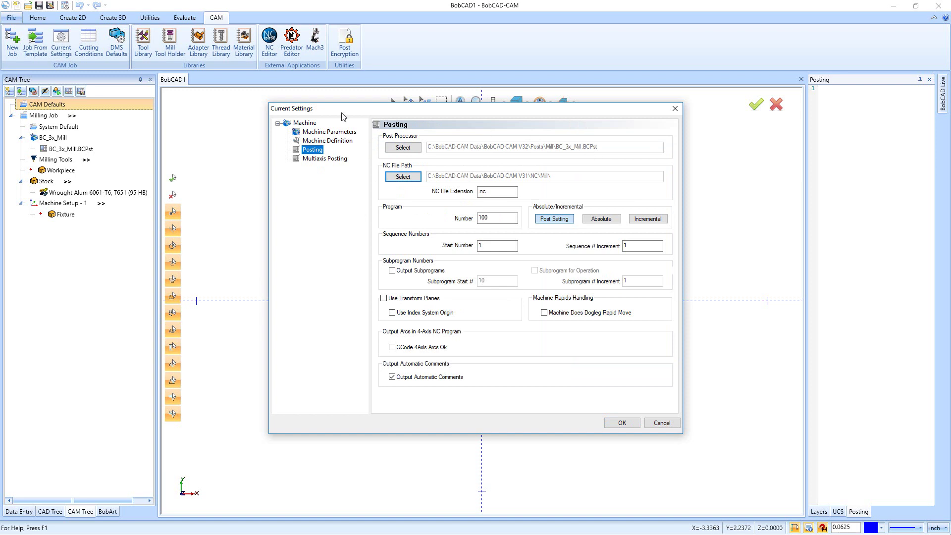
Browse for a post processor file, navigating into the C: drive's BobCAD-CAM V32 data folder
{"action": "left_click", "coordinate": [320, 132]}
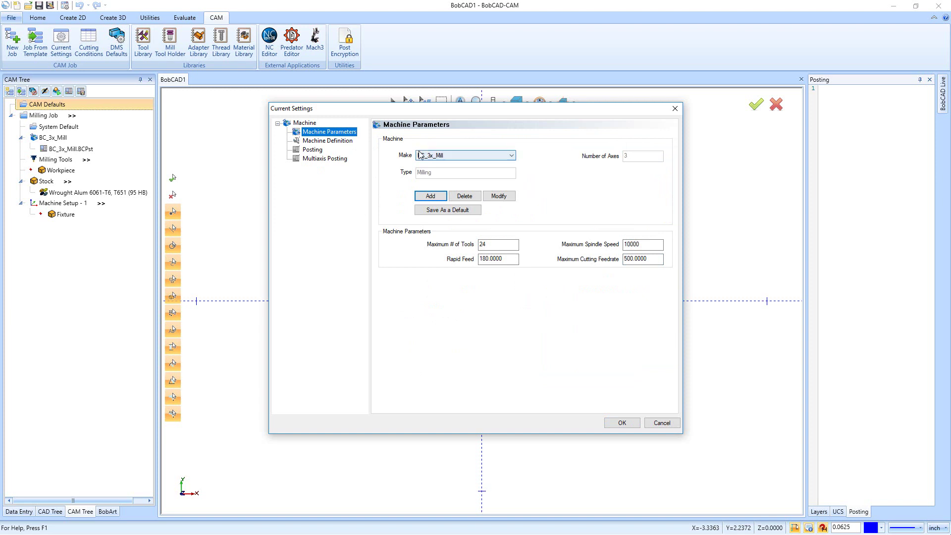
{"action": "left_click", "coordinate": [312, 149]}
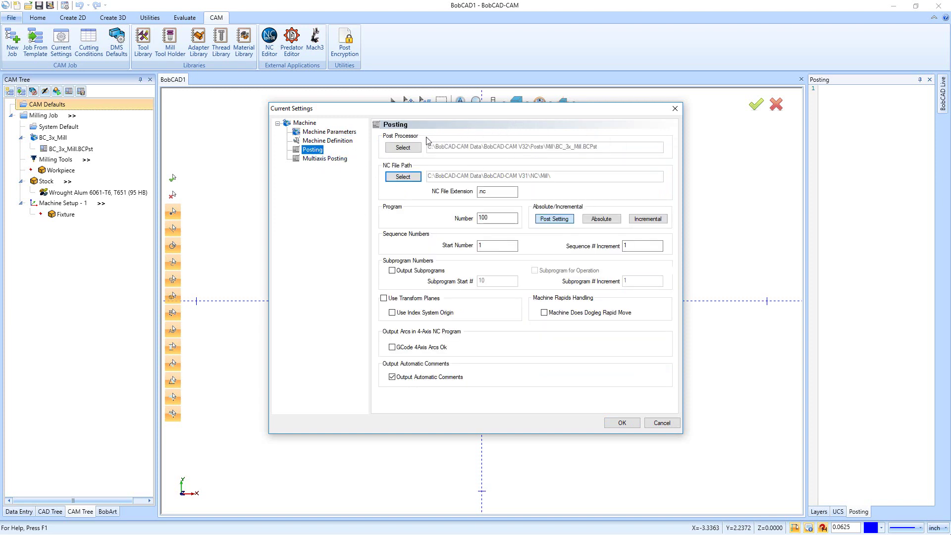
{"action": "left_click", "coordinate": [402, 147]}
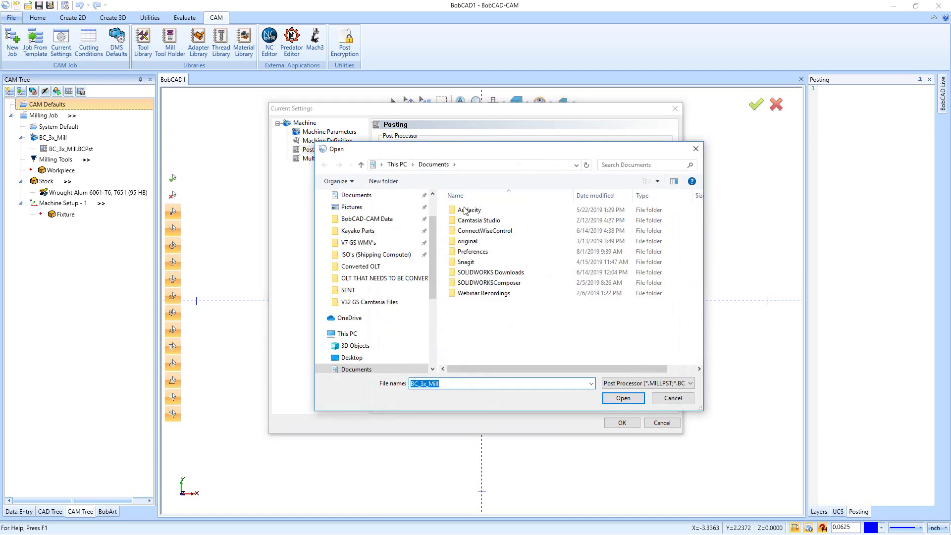
{"action": "left_click_drag", "start_coordinate": [432, 225], "coordinate": [425, 294]}
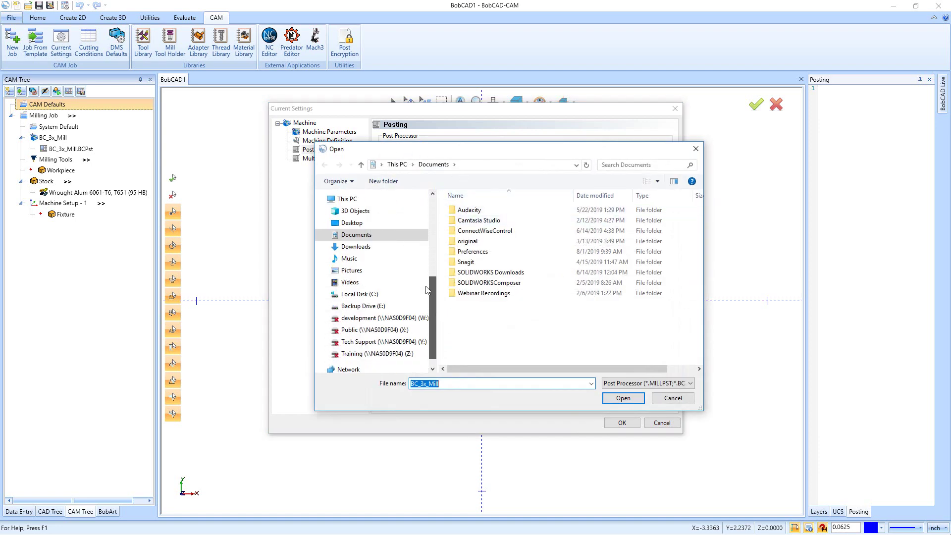
{"action": "left_click", "coordinate": [355, 295]}
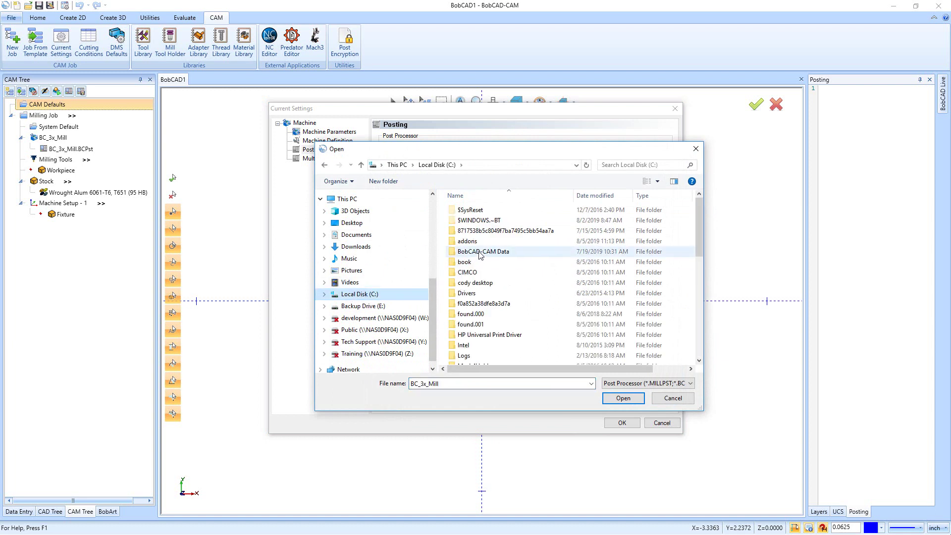
{"action": "double_click", "coordinate": [480, 252]}
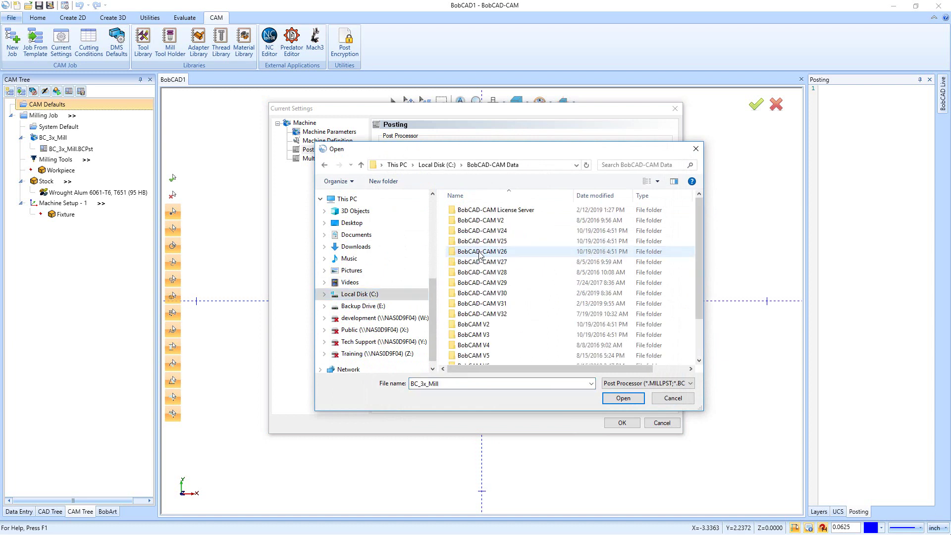
{"action": "double_click", "coordinate": [504, 314]}
Load BC_3x_Mill.BCPst from the Posts\Mill folder as the post processor
{"action": "scroll", "coordinate": [491, 293], "scroll_direction": "down", "scroll_amount": 1}
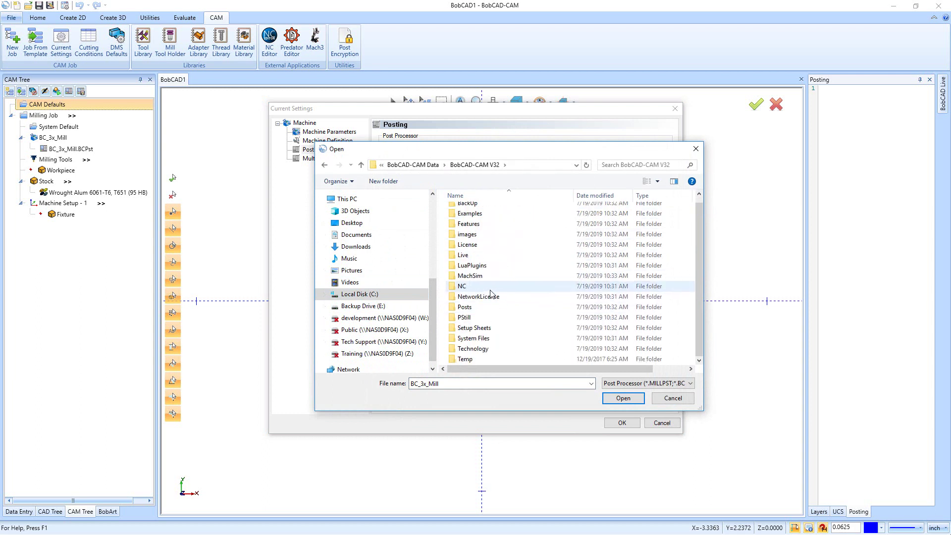
{"action": "left_click", "coordinate": [475, 308]}
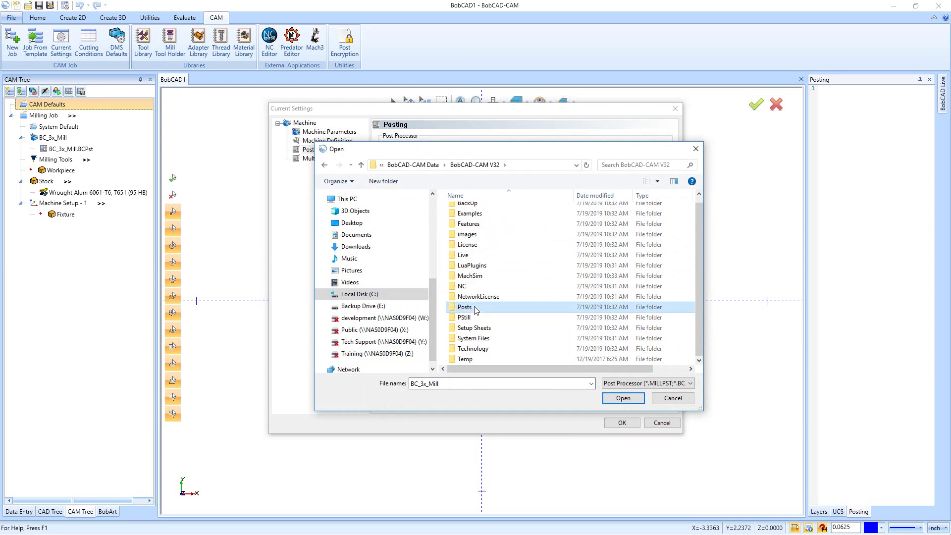
{"action": "double_click", "coordinate": [476, 310]}
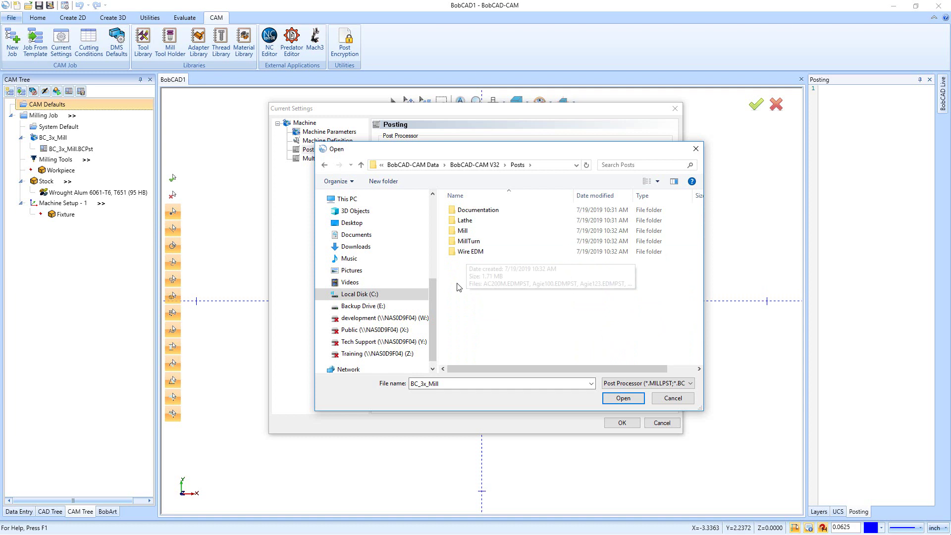
{"action": "double_click", "coordinate": [465, 232]}
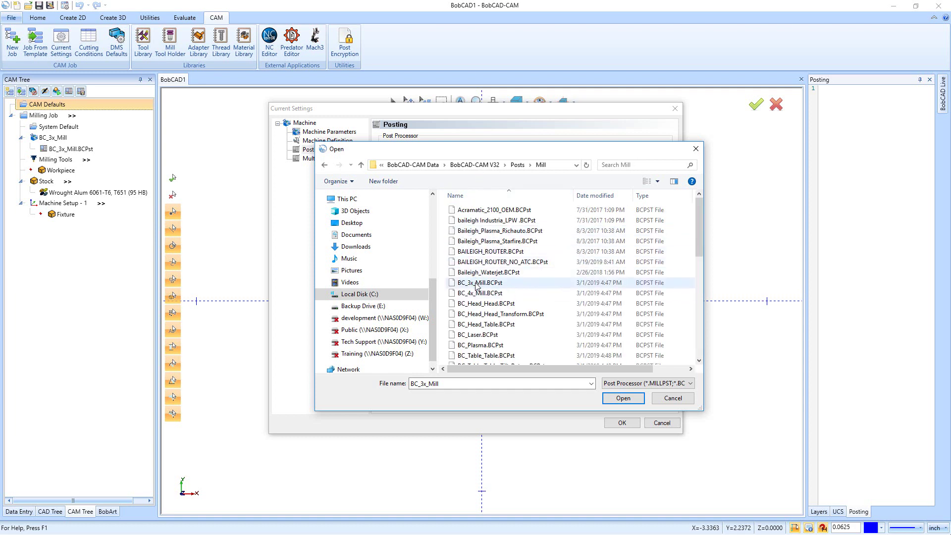
{"action": "left_click", "coordinate": [476, 285]}
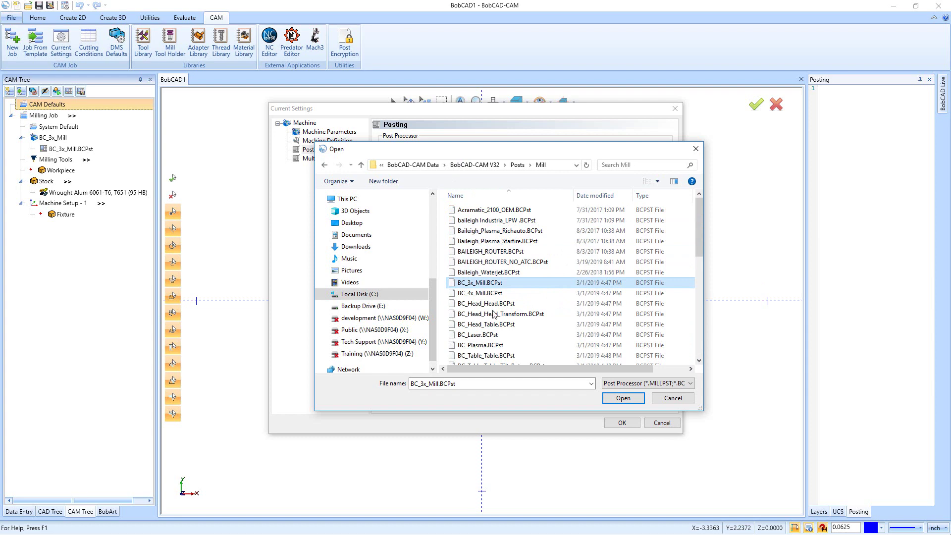
{"action": "left_click", "coordinate": [614, 399]}
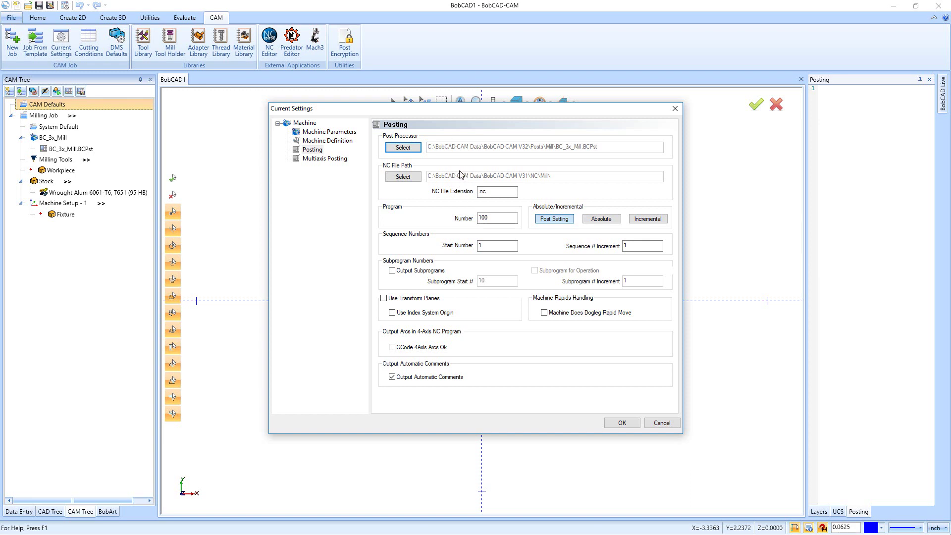
{"action": "double_click", "coordinate": [479, 191]}
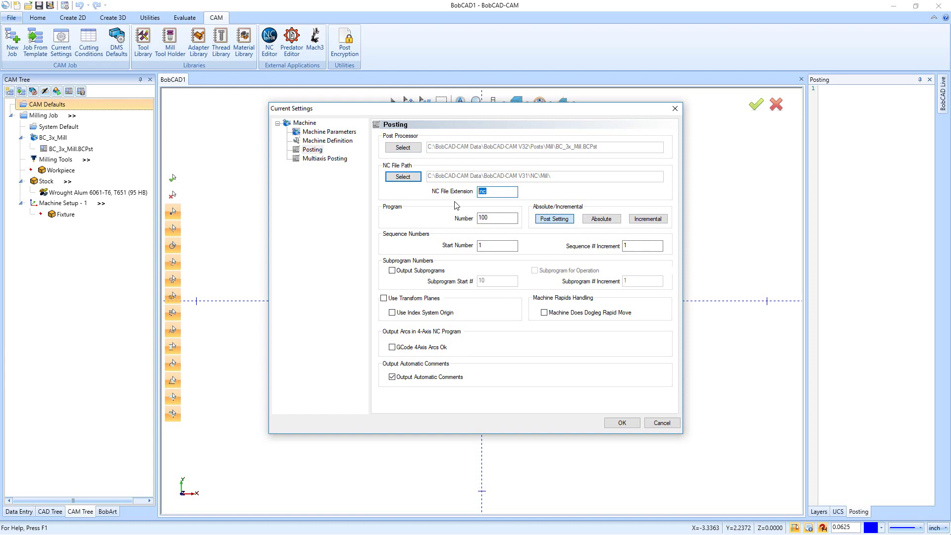
{"action": "left_click", "coordinate": [493, 193]}
{"action": "left_click", "coordinate": [490, 194]}
{"action": "double_click", "coordinate": [489, 192]}
{"action": "left_click", "coordinate": [498, 220]}
{"action": "left_click_drag", "start_coordinate": [496, 218], "coordinate": [465, 217]}
{"action": "left_click", "coordinate": [500, 217]}
{"action": "left_click", "coordinate": [490, 248]}
{"action": "left_click", "coordinate": [487, 245]}
{"action": "left_click", "coordinate": [633, 244]}
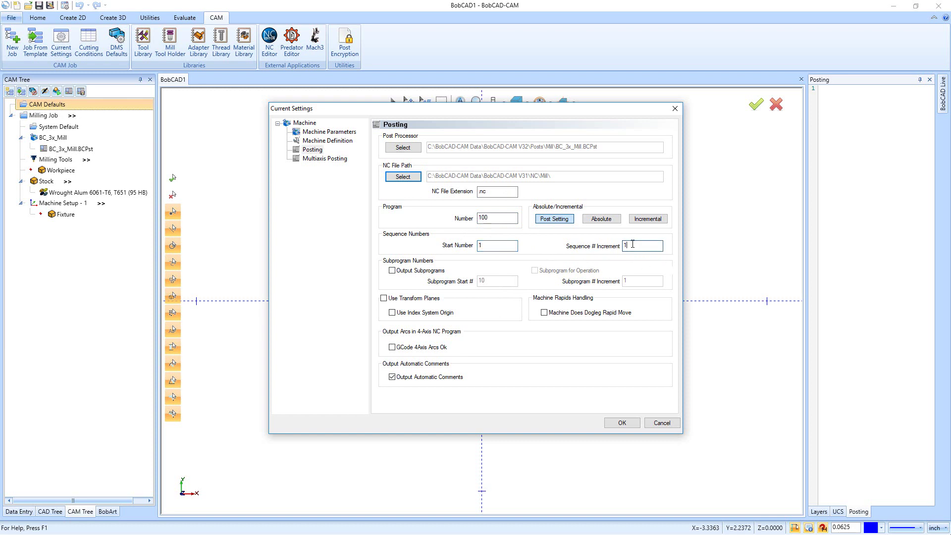
{"action": "left_click", "coordinate": [501, 245]}
{"action": "left_click", "coordinate": [625, 246]}
{"action": "left_click", "coordinate": [393, 271]}
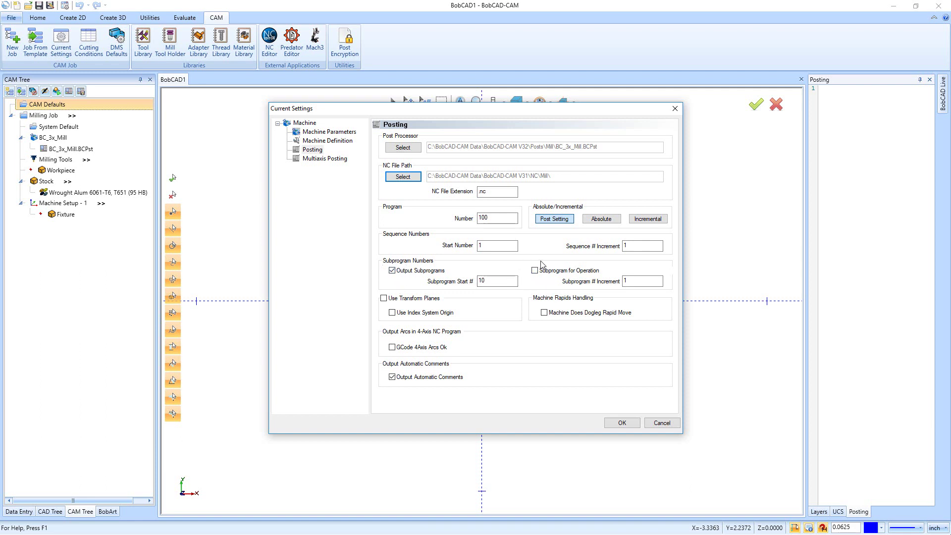
{"action": "left_click", "coordinate": [392, 271]}
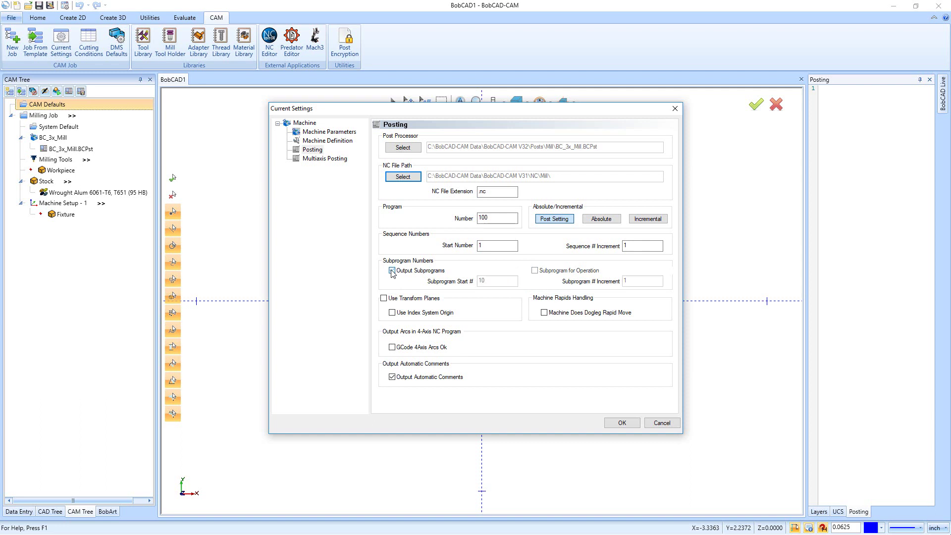
{"action": "left_click", "coordinate": [393, 313]}
{"action": "left_click", "coordinate": [544, 313]}
{"action": "left_click", "coordinate": [544, 314]}
Check the Multiaxis Posting Standard Move List Coordinates option and accept the CAM Defaults with OK
{"action": "left_click", "coordinate": [319, 159]}
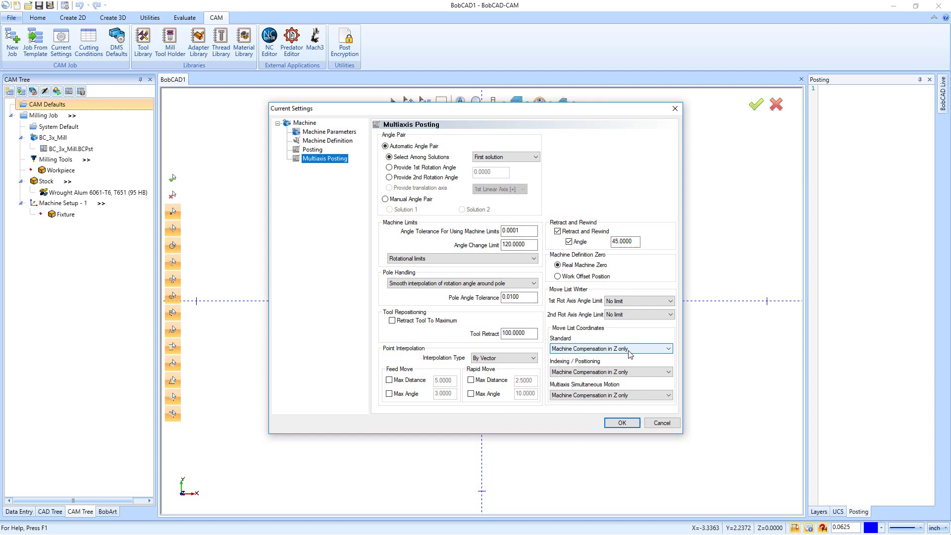
{"action": "left_click", "coordinate": [613, 350]}
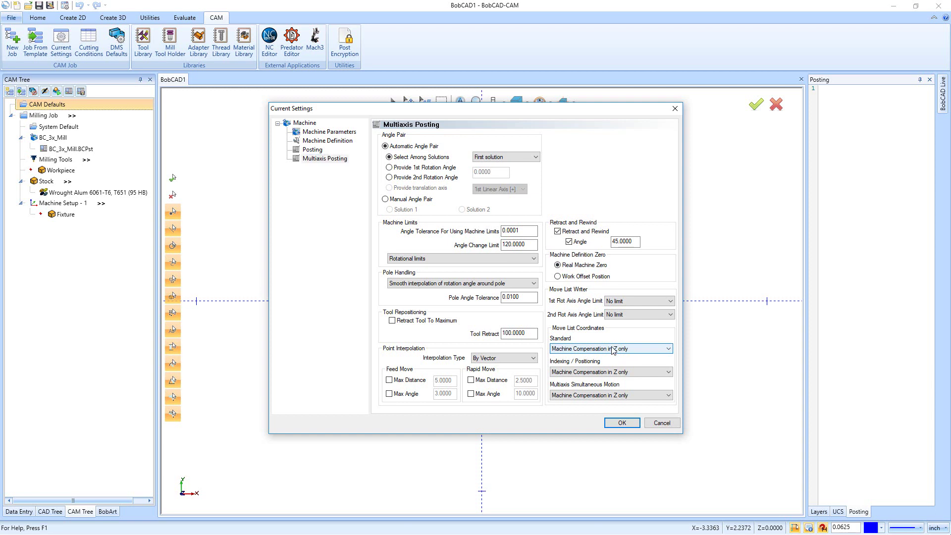
{"action": "left_click", "coordinate": [613, 348]}
{"action": "left_click", "coordinate": [617, 422]}
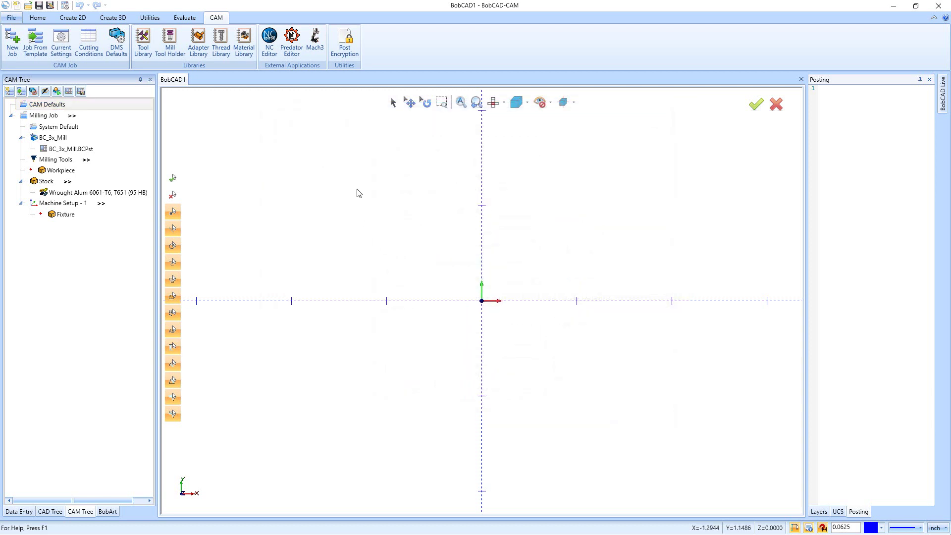
Open the Milling Job's Current Settings and step through Machine Parameters, Posting and Multiaxis Posting to Comments
{"action": "left_click", "coordinate": [50, 116]}
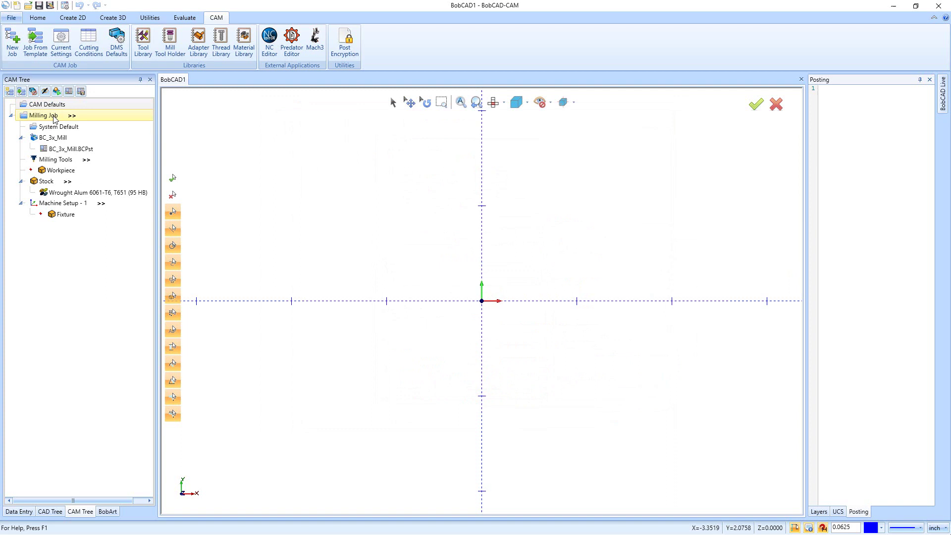
{"action": "right_click", "coordinate": [55, 118]}
{"action": "left_click", "coordinate": [70, 124]}
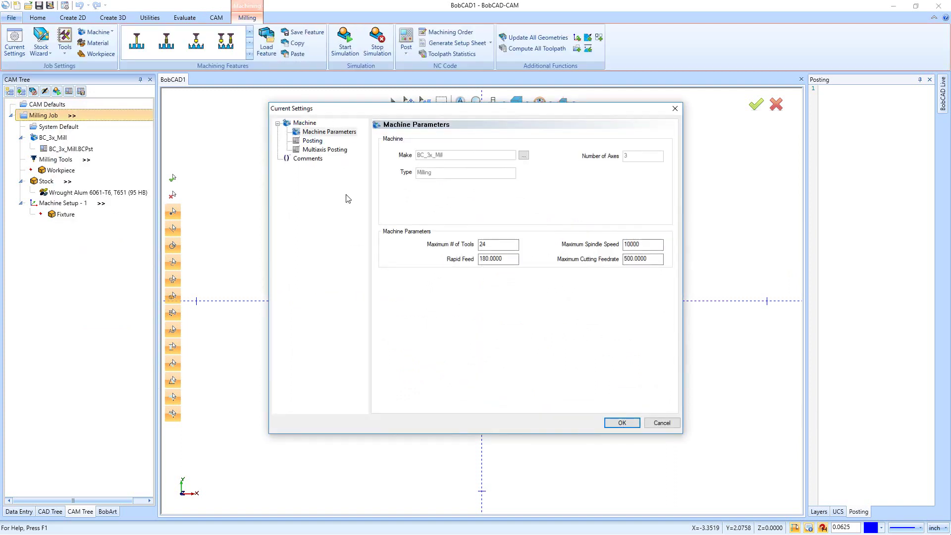
{"action": "left_click", "coordinate": [319, 132]}
{"action": "left_click", "coordinate": [314, 141]}
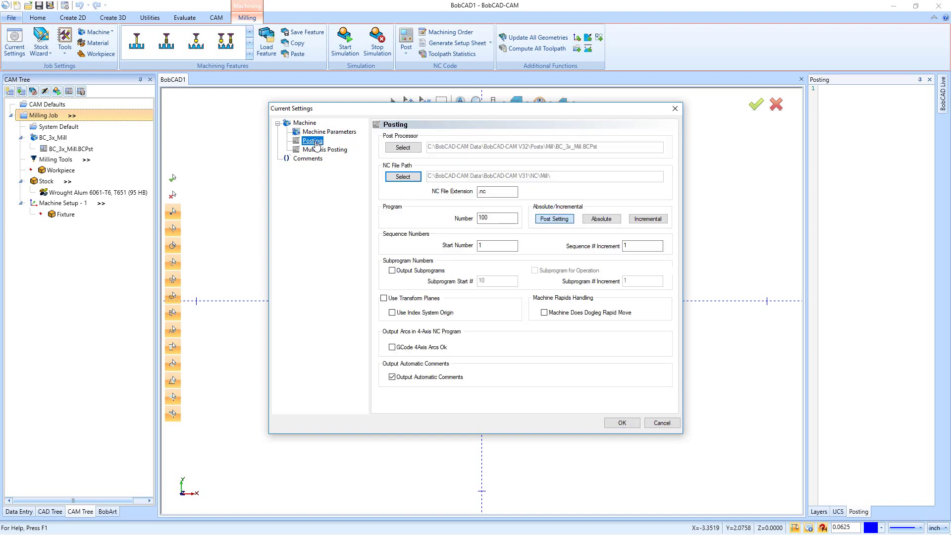
{"action": "left_click", "coordinate": [321, 149]}
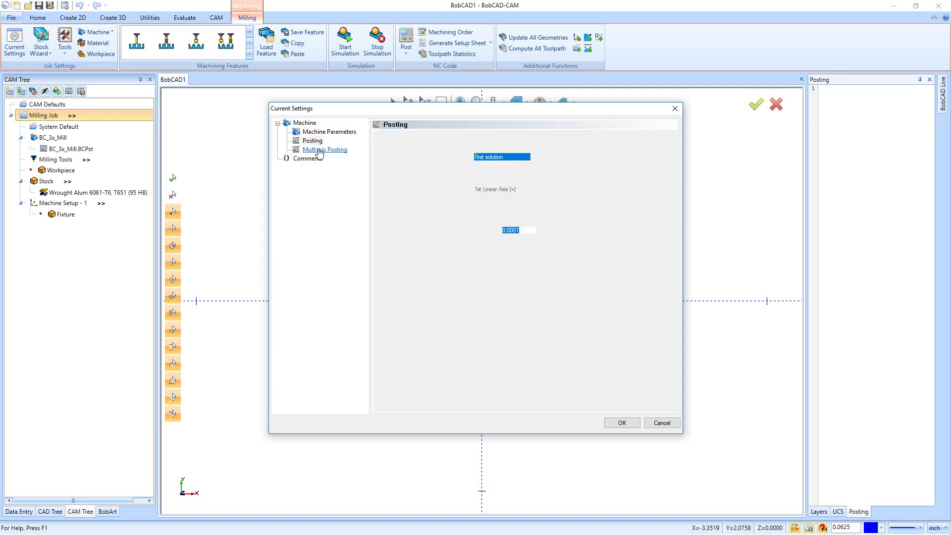
{"action": "left_click", "coordinate": [311, 159]}
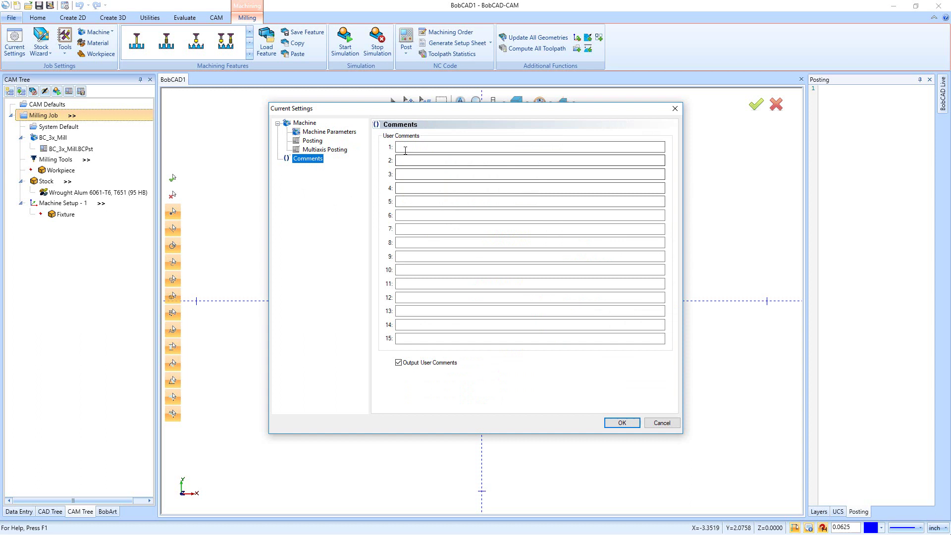
Leave user comment lines 2 and 3 blank and accept the Milling Job settings
{"action": "left_click", "coordinate": [407, 162]}
{"action": "left_click", "coordinate": [406, 173]}
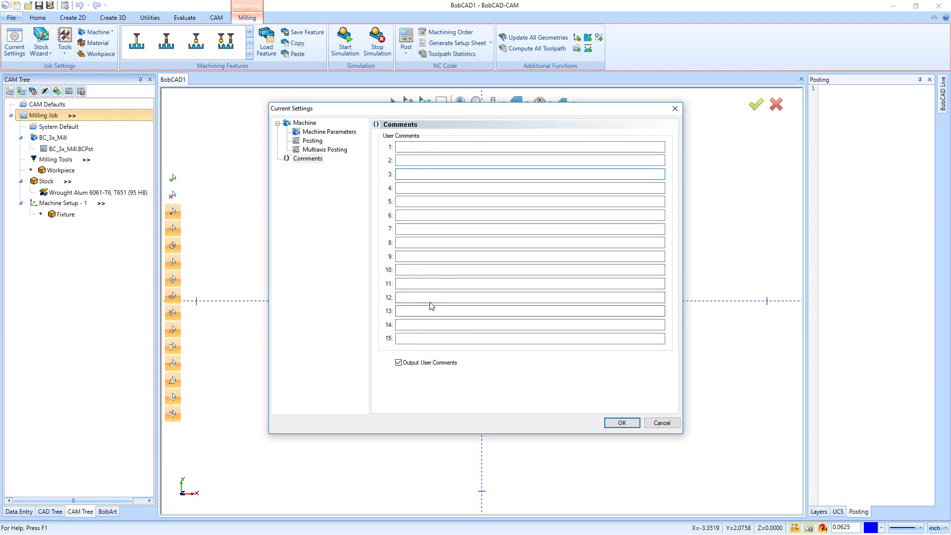
{"action": "left_click", "coordinate": [622, 423]}
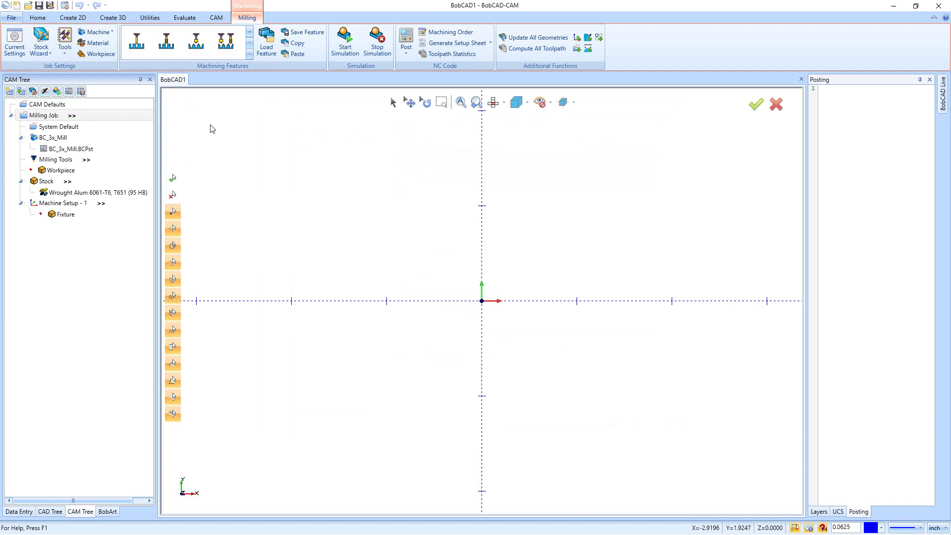
{"action": "left_click", "coordinate": [72, 117]}
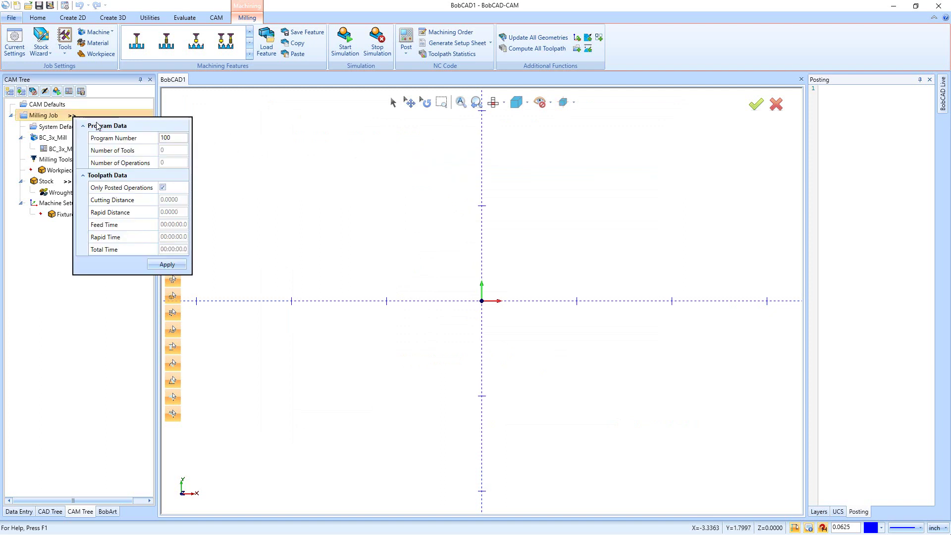
{"action": "left_click", "coordinate": [174, 139]}
{"action": "left_click", "coordinate": [171, 151]}
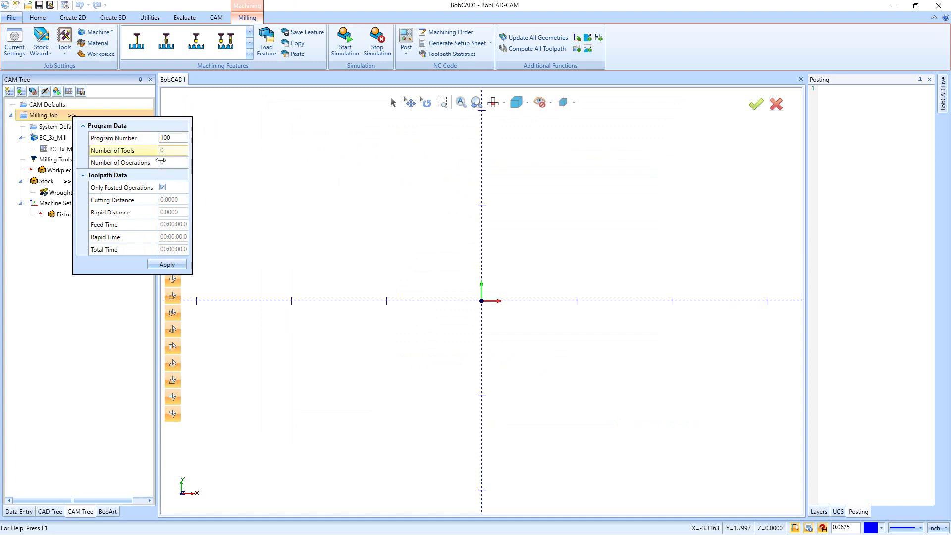